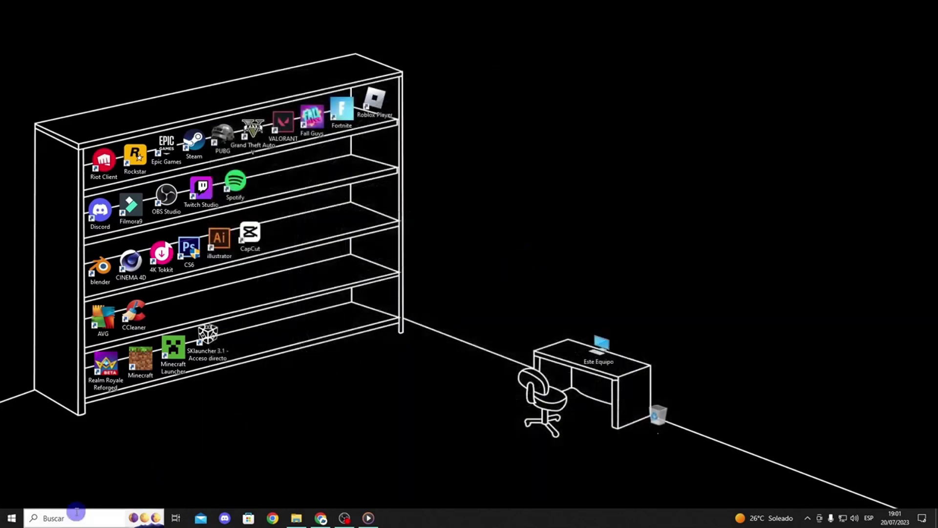
# Step: Ping roblox.com in Command Prompt: four replies averaging 30ms with 0% loss
pyautogui.click(87, 517)
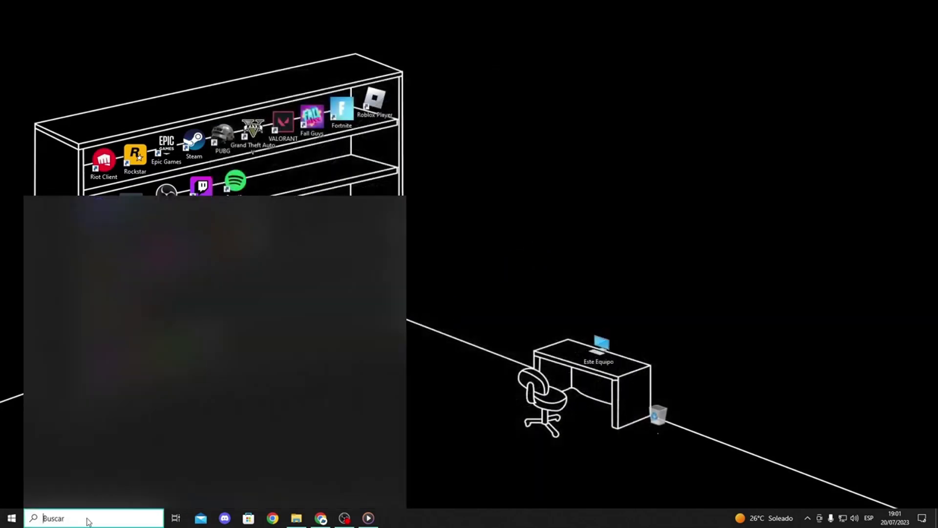
pyautogui.write('cmd')
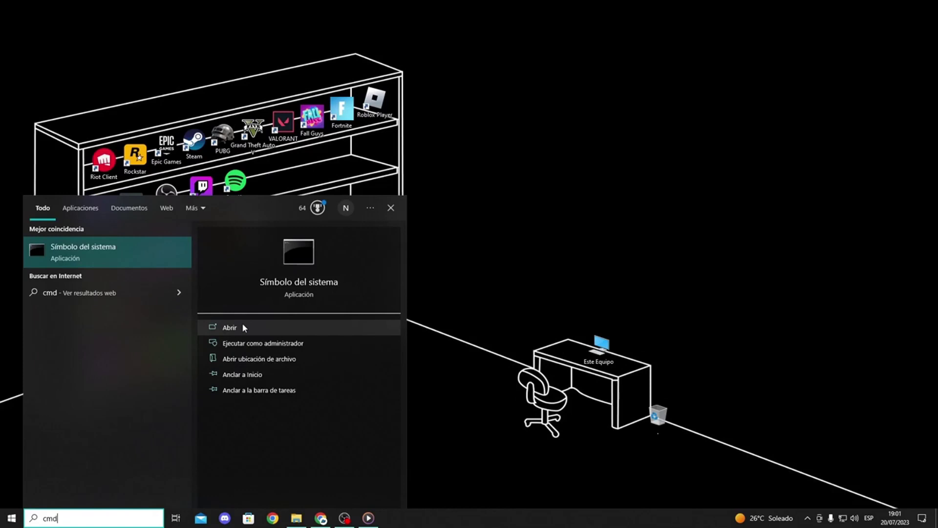
pyautogui.click(243, 327)
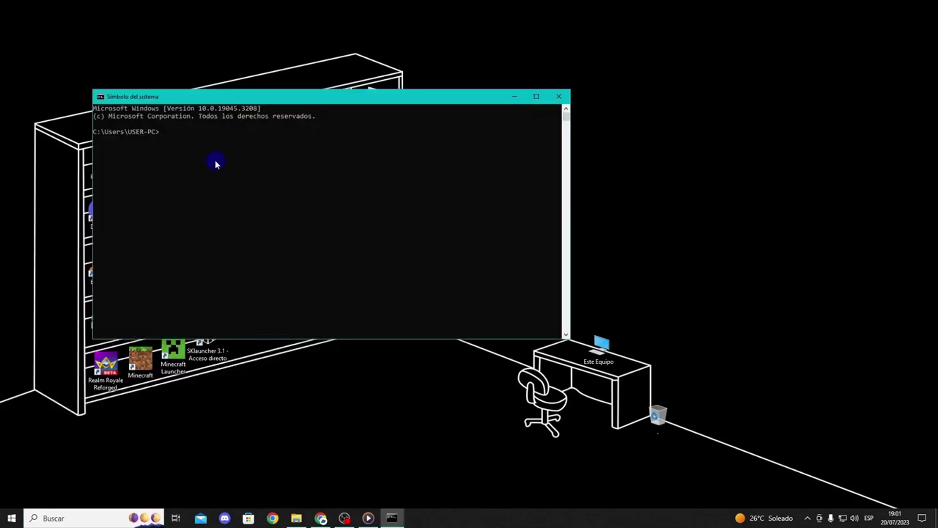
pyautogui.write('ping')
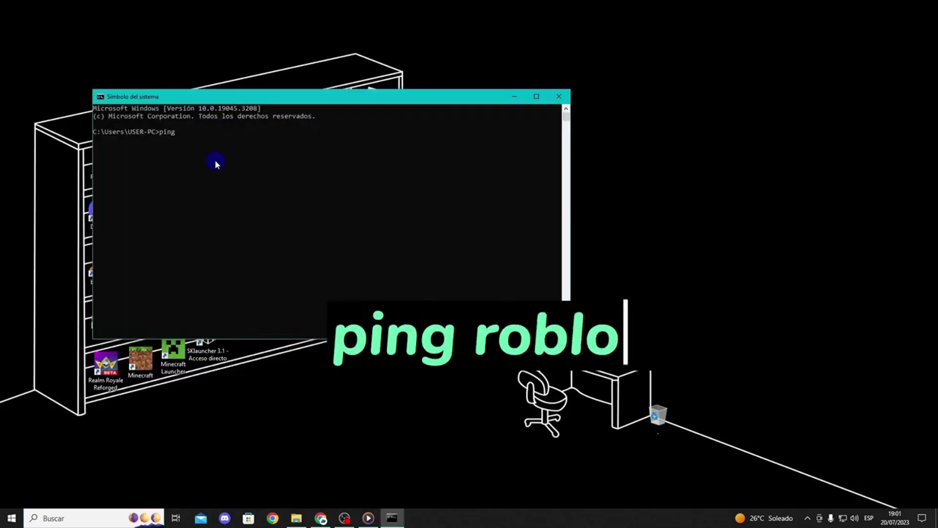
pyautogui.write(' roblox.com')
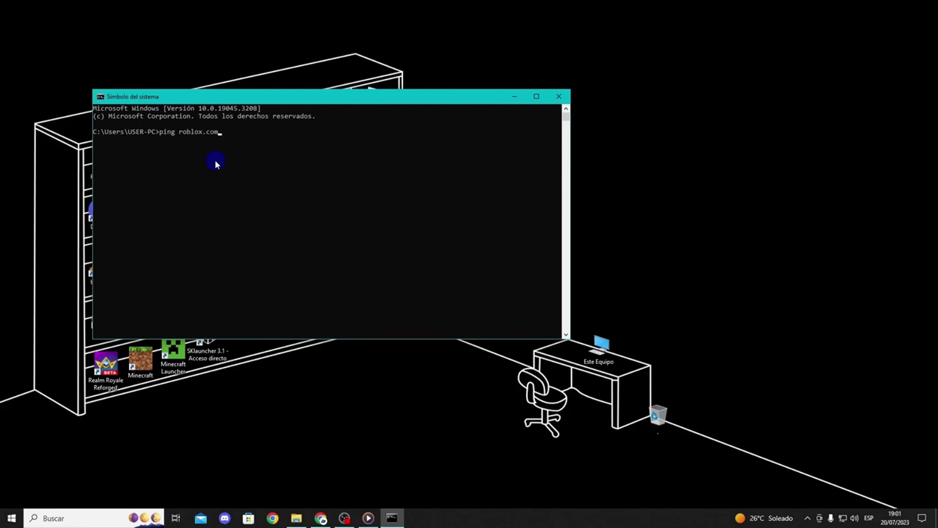
pyautogui.press('Return')
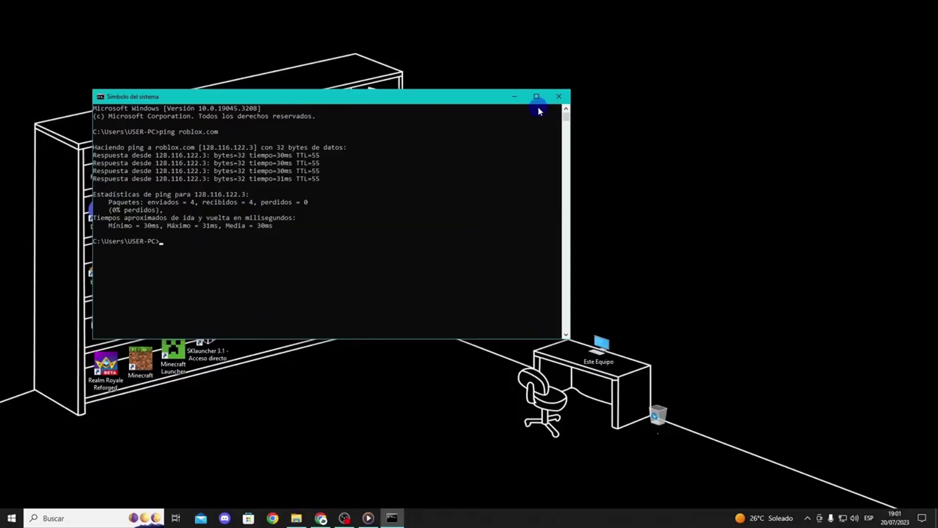
# Step: Close Command Prompt and switch off VPN over metered networks and VPN while roaming in Settings
pyautogui.click(803, 88)
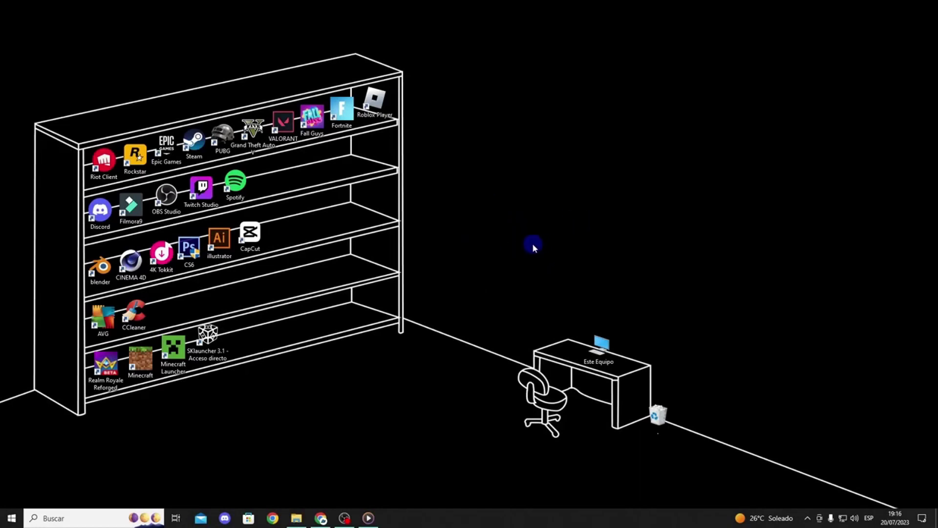
pyautogui.press('super+i')
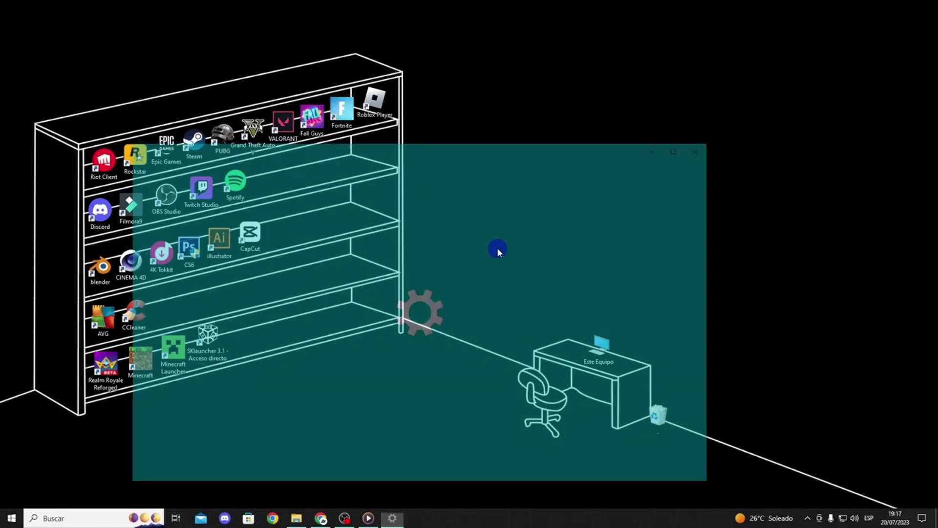
pyautogui.click(607, 318)
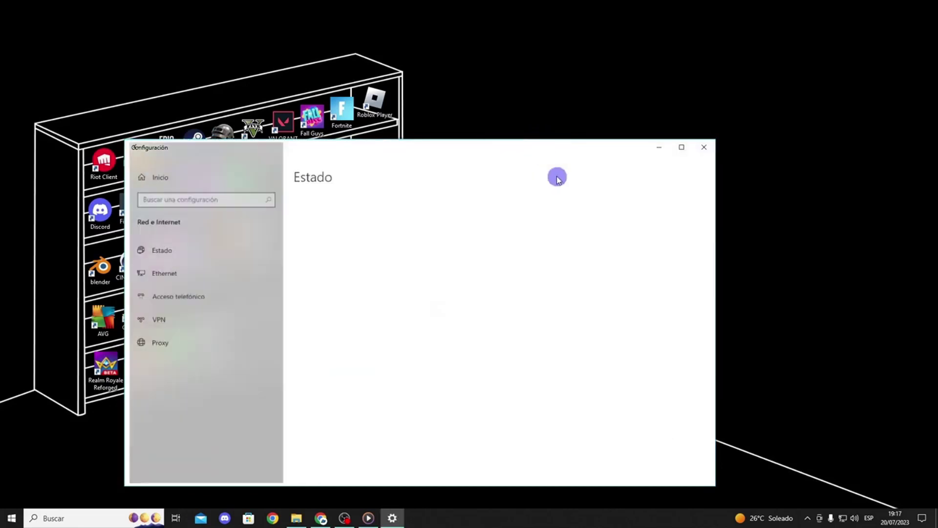
pyautogui.click(179, 320)
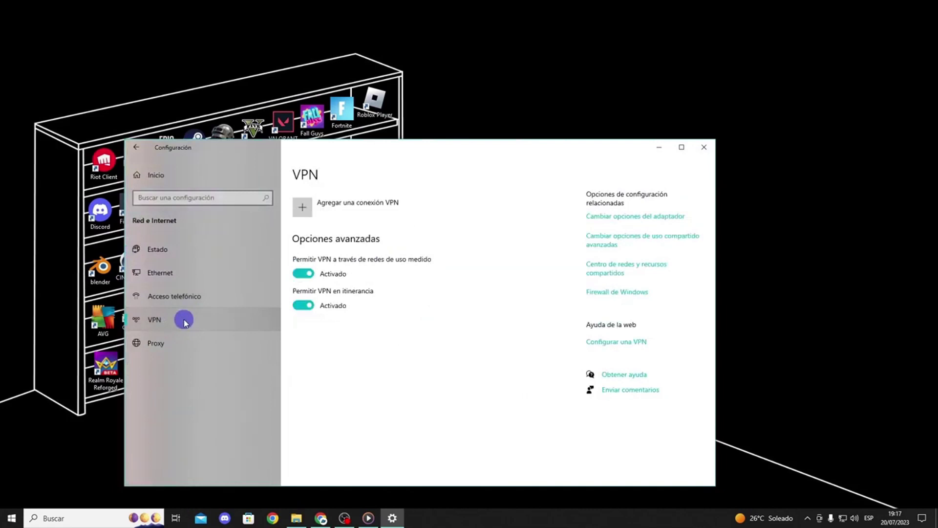
pyautogui.click(305, 273)
pyautogui.click(305, 305)
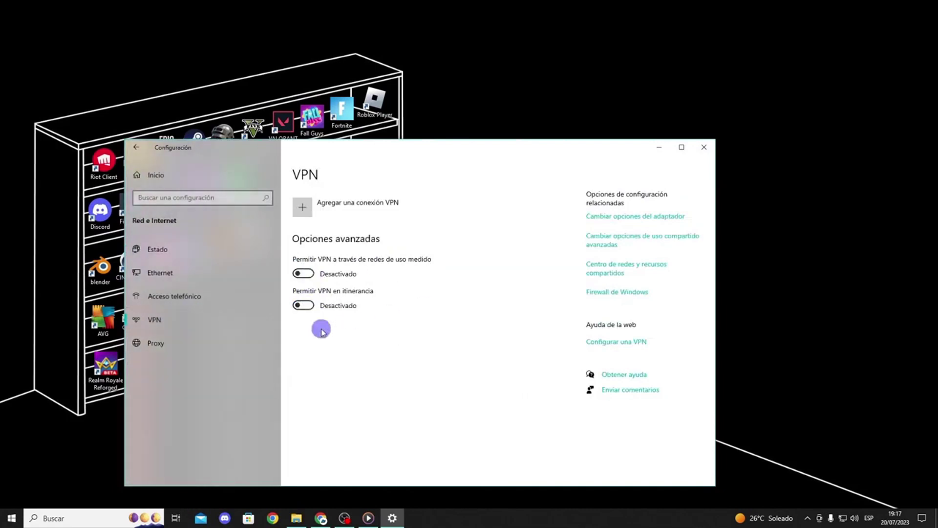
pyautogui.hotkey('alt', 'F4')
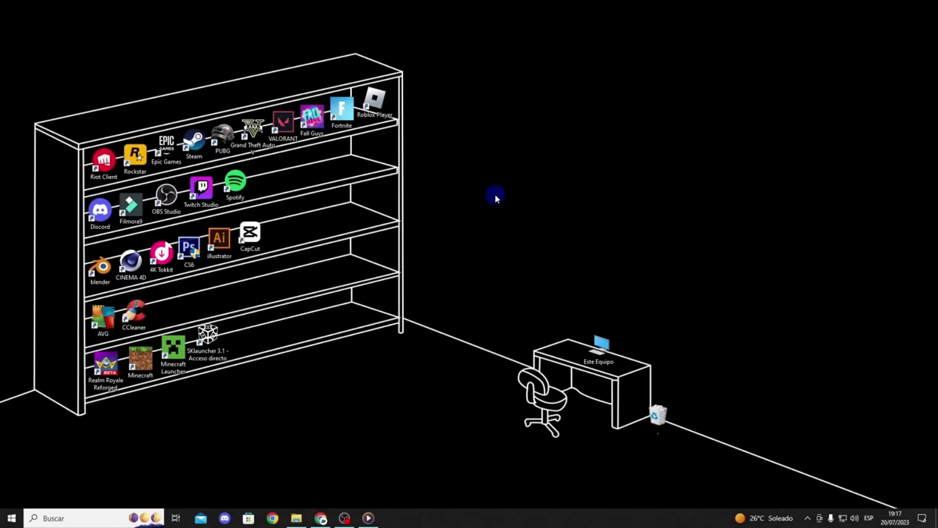
# Step: Run the Internet Connections troubleshooter from Update & Security, choosing to troubleshoot the internet connection
pyautogui.click(499, 242)
pyautogui.press('super+i')
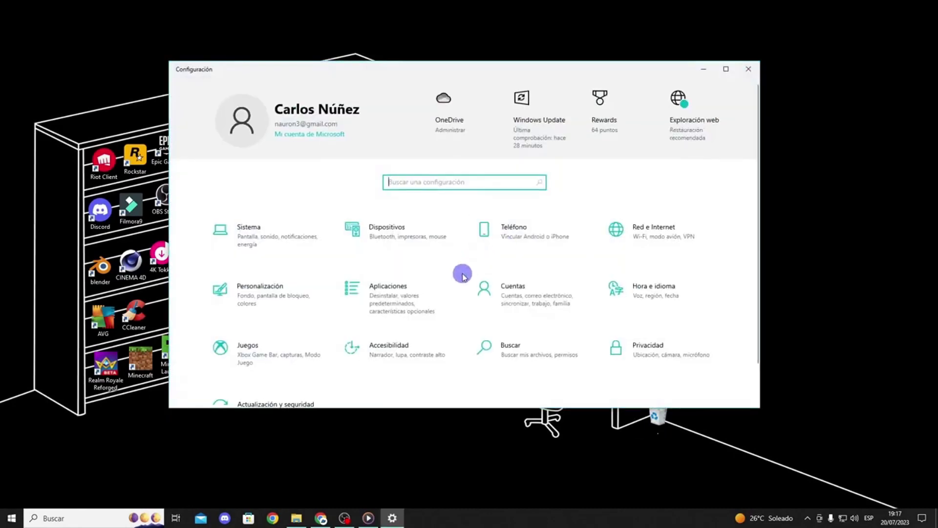
pyautogui.scroll(-1, 454, 292)
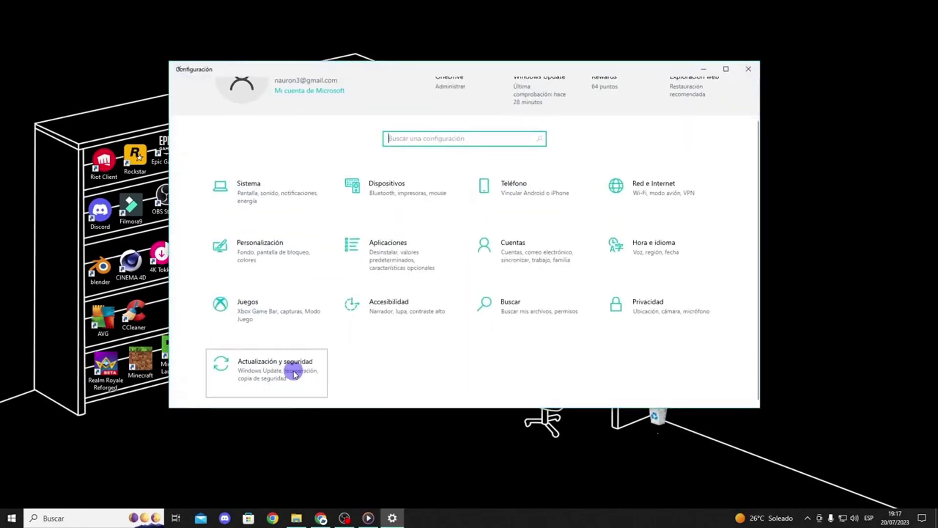
pyautogui.click(294, 369)
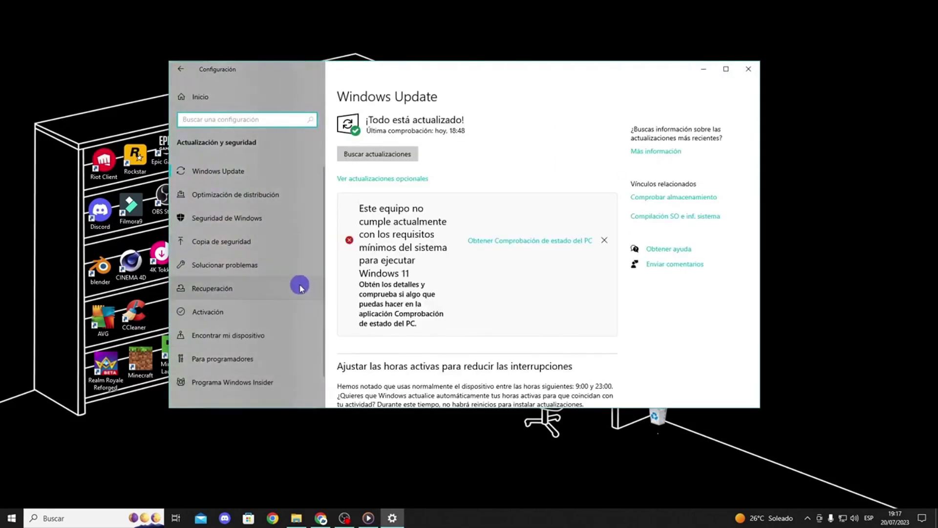
pyautogui.click(270, 271)
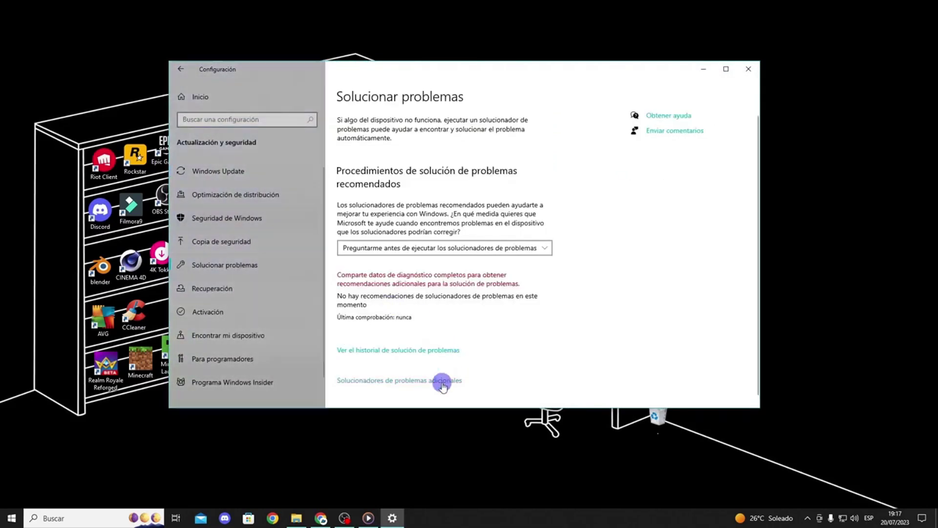
pyautogui.click(409, 380)
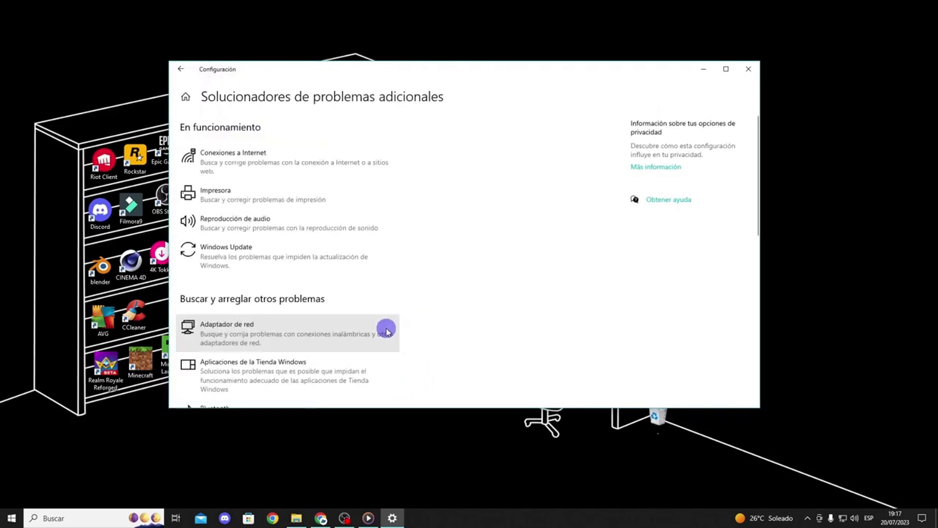
pyautogui.click(263, 163)
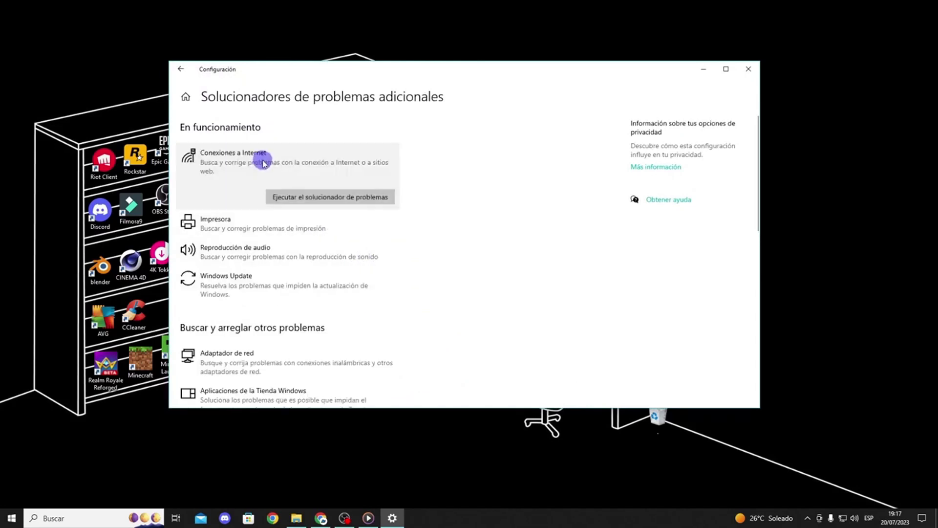
pyautogui.click(327, 195)
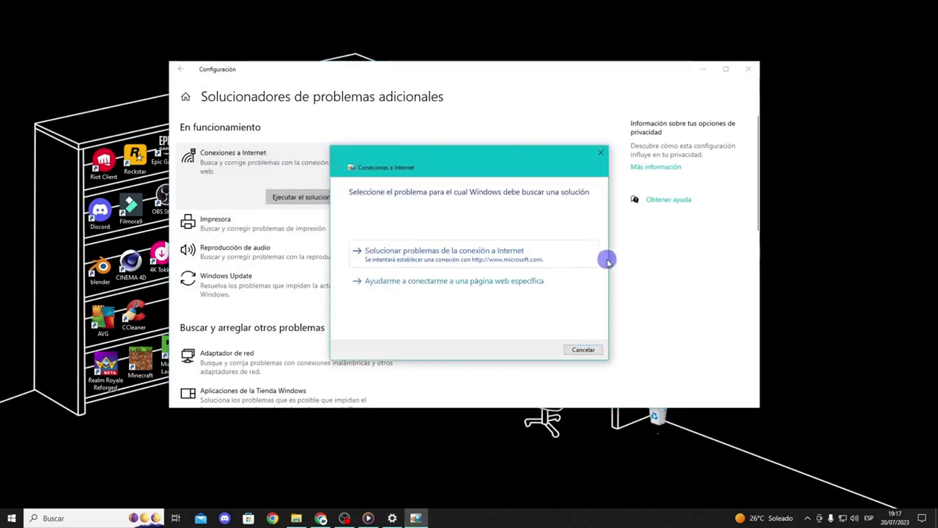
pyautogui.click(521, 254)
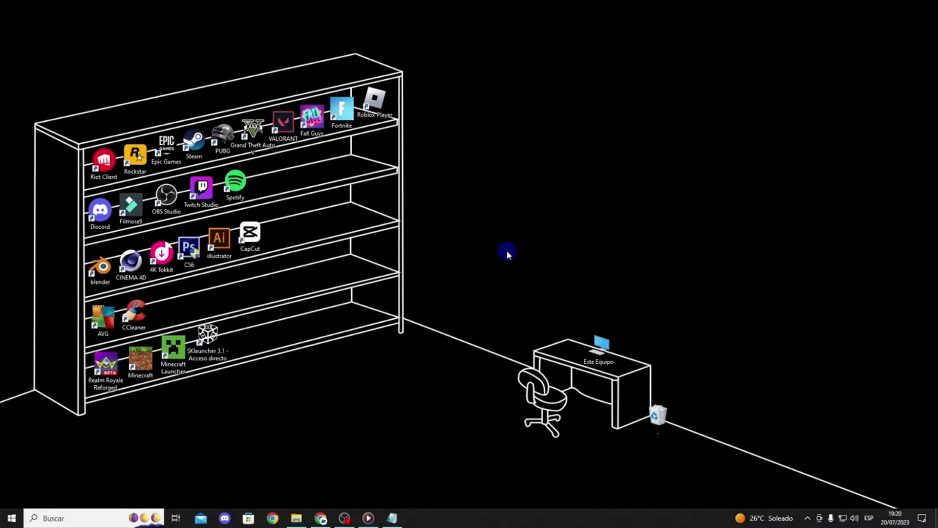
# Step: In an administrator Command Prompt, paste and run ipconfig /flushdns from Notepad
pyautogui.click(77, 518)
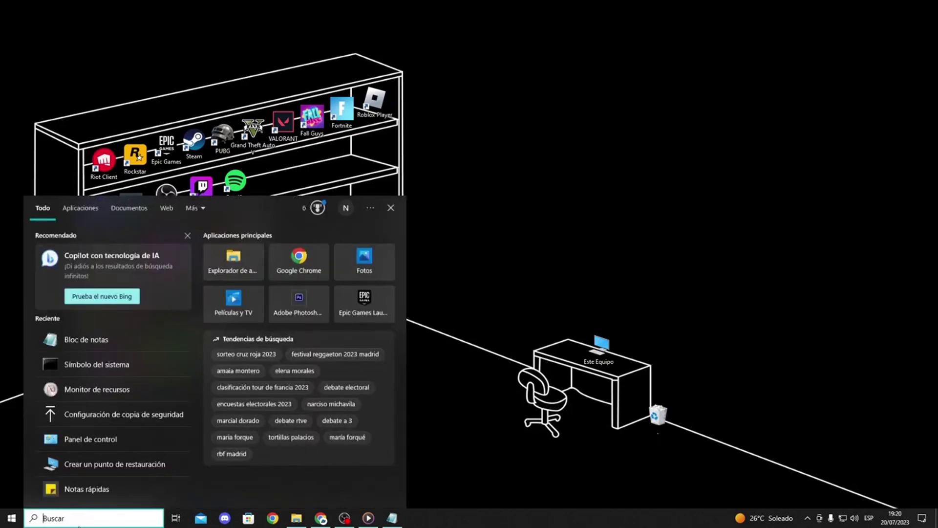
pyautogui.write('cmd')
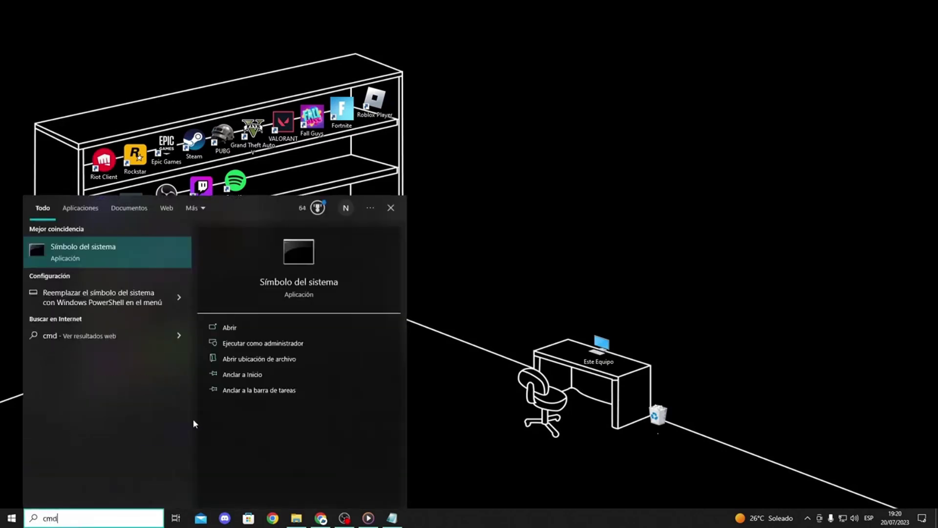
pyautogui.click(257, 344)
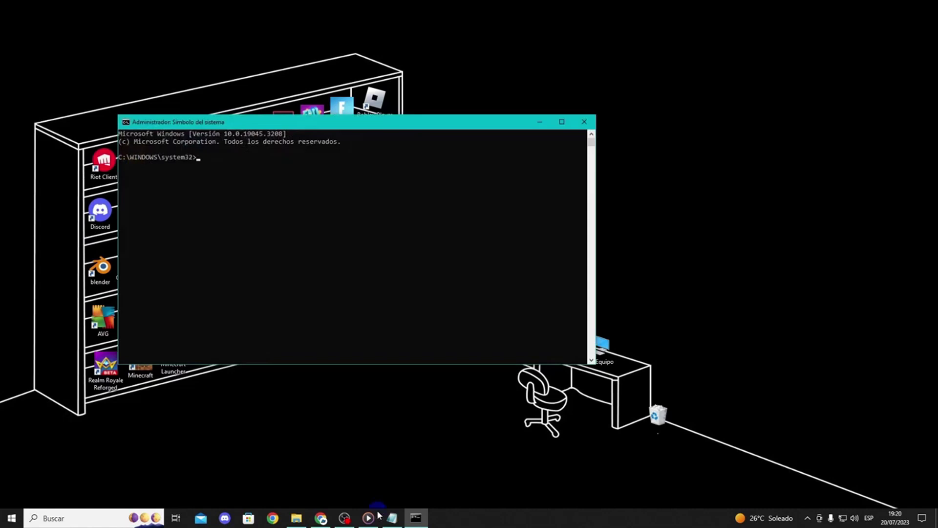
pyautogui.click(391, 518)
pyautogui.moveTo(634, 159); pyautogui.dragTo(557, 161)
pyautogui.press('super+c')
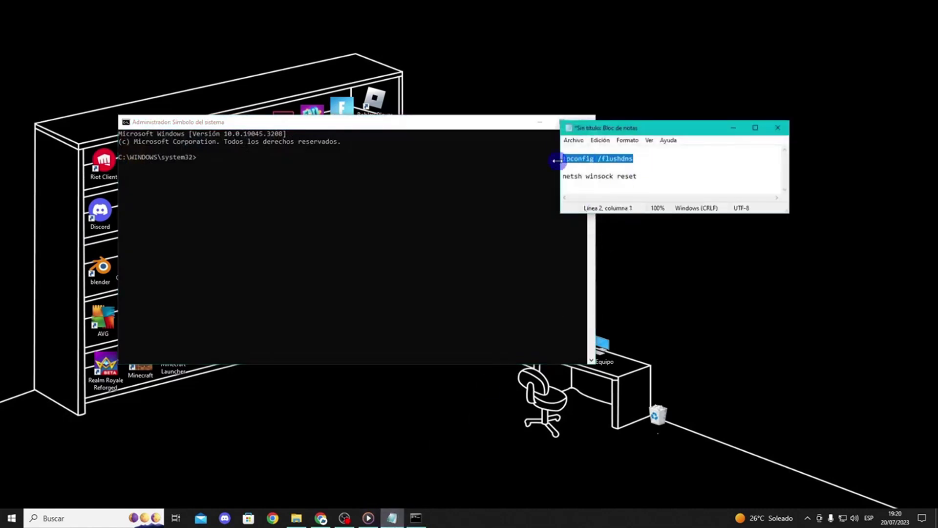
pyautogui.click(216, 163)
pyautogui.rightClick(206, 158)
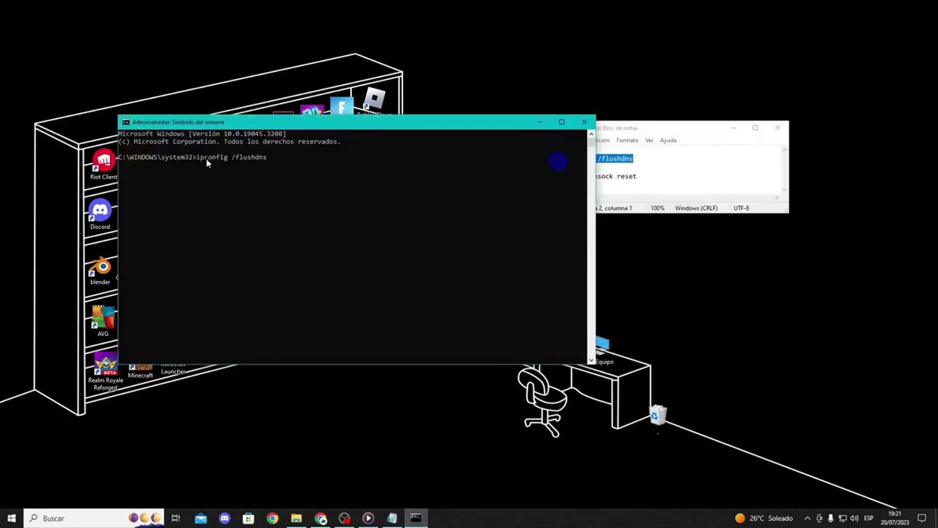
pyautogui.press('Return')
# Step: Paste and run netsh winsock reset from Notepad in the console
pyautogui.click(660, 176)
pyautogui.moveTo(659, 176); pyautogui.dragTo(552, 175)
pyautogui.press('super+c')
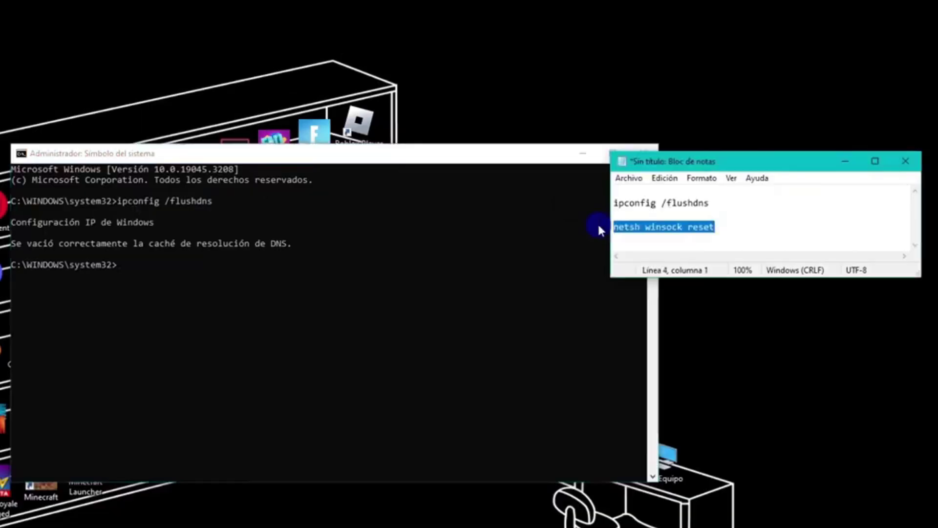
pyautogui.click(200, 202)
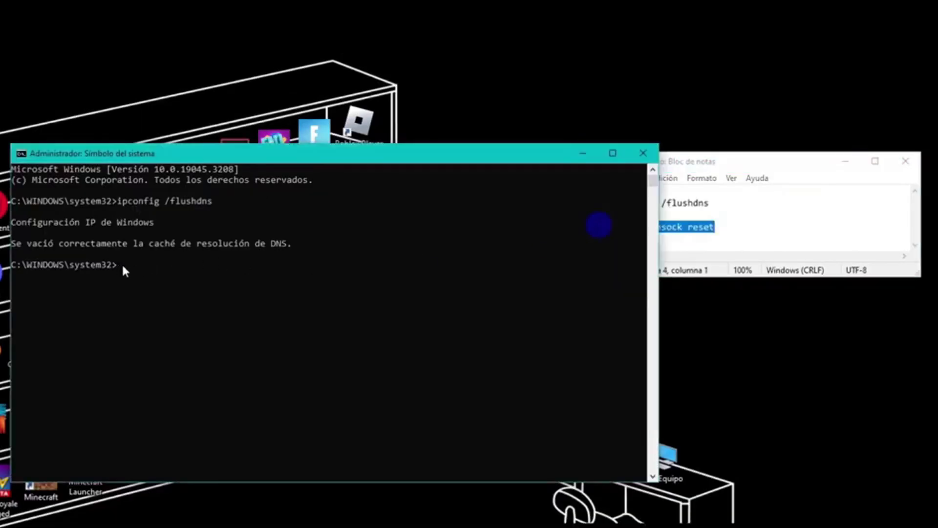
pyautogui.click(122, 266)
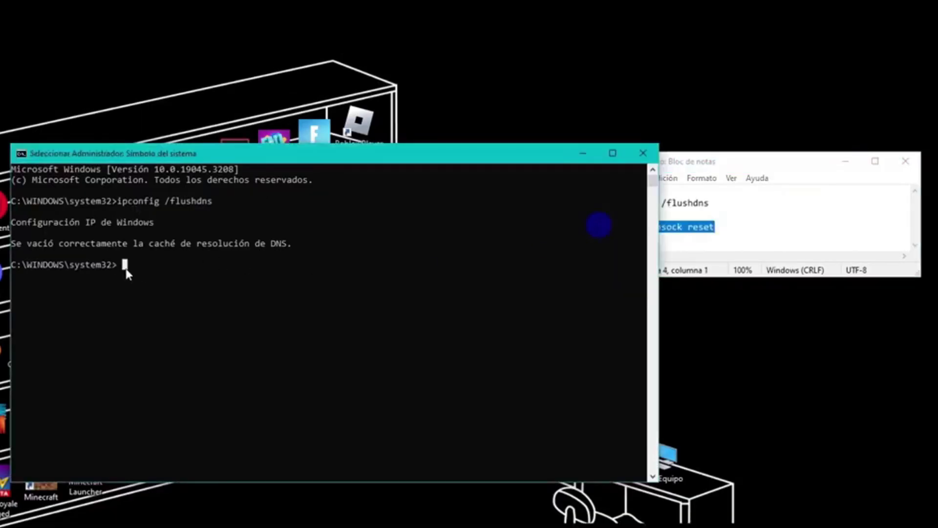
pyautogui.rightClick(197, 262)
pyautogui.press('Return')
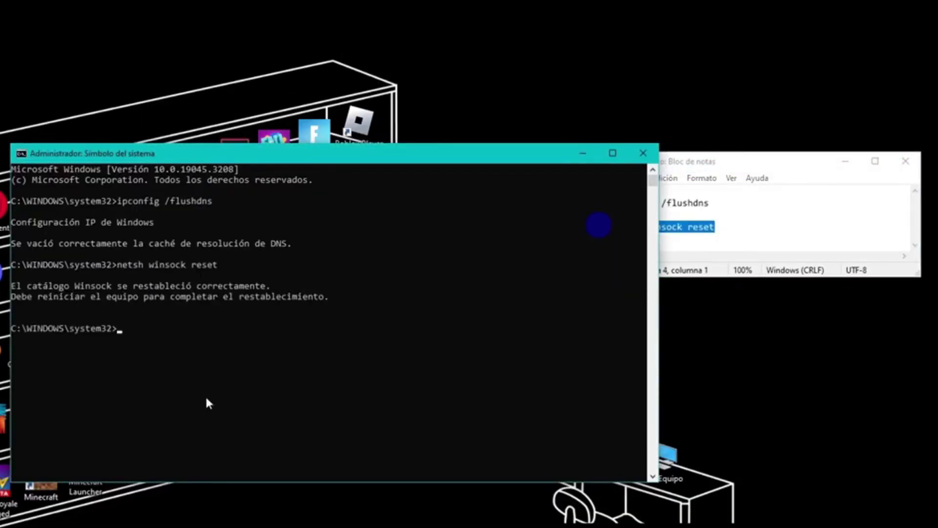
# Step: Close the console and restart the computer from the Start menu
pyautogui.click(643, 153)
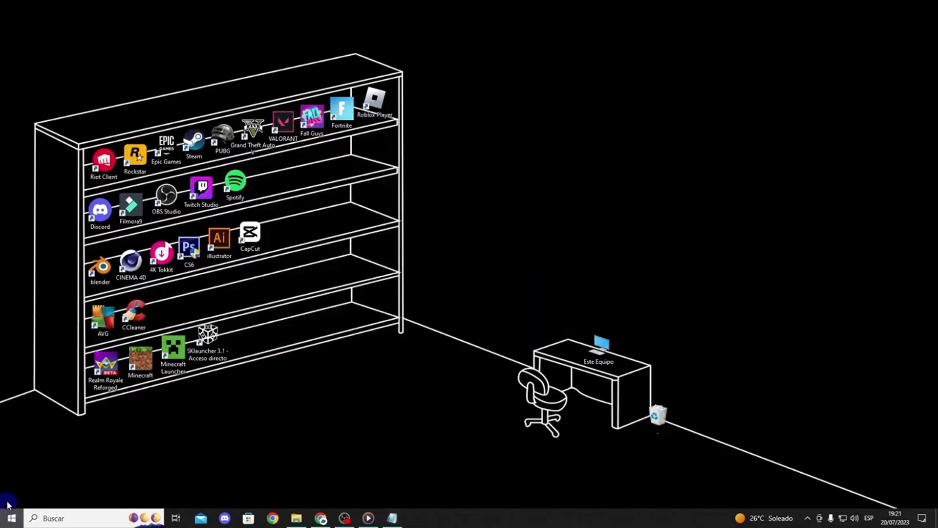
pyautogui.click(11, 518)
pyautogui.click(12, 497)
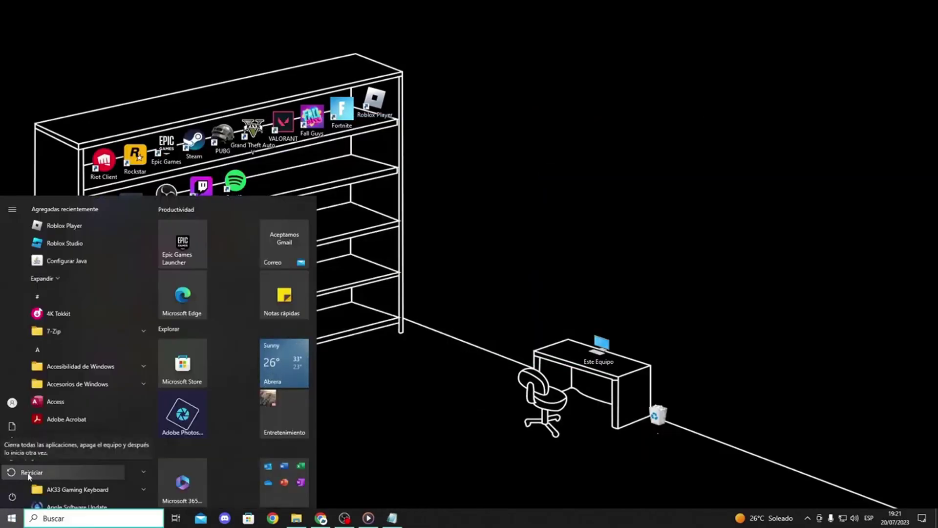
pyautogui.click(75, 474)
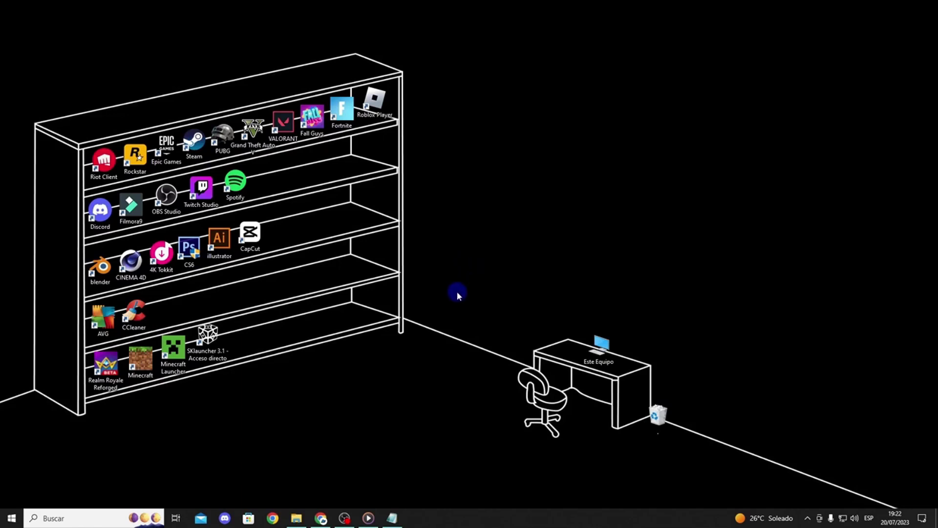
# Step: Via ncpa.cpl, give the Ethernet adapter's IPv4 DNS servers 8.8.8.8 and 8.8.4.4
pyautogui.press('super+r')
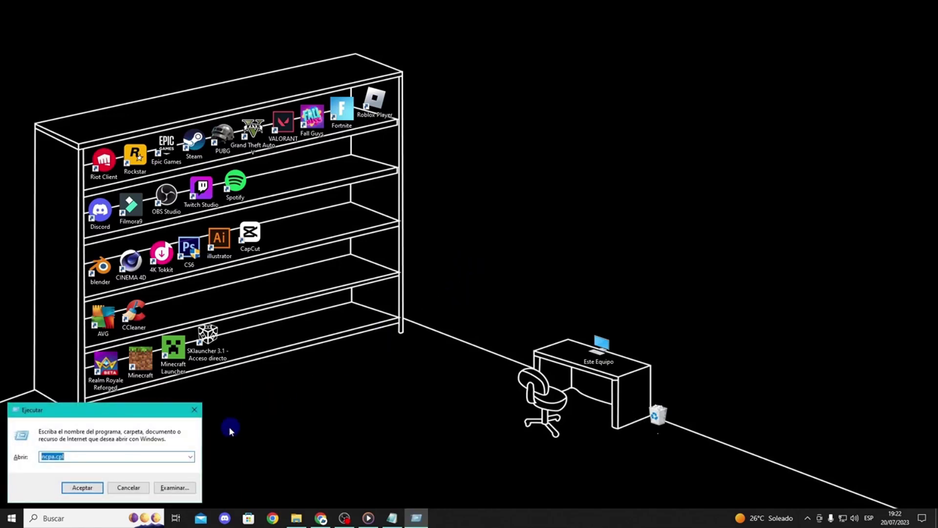
pyautogui.click(82, 487)
pyautogui.moveTo(760, 131); pyautogui.dragTo(568, 129)
pyautogui.rightClick(483, 194)
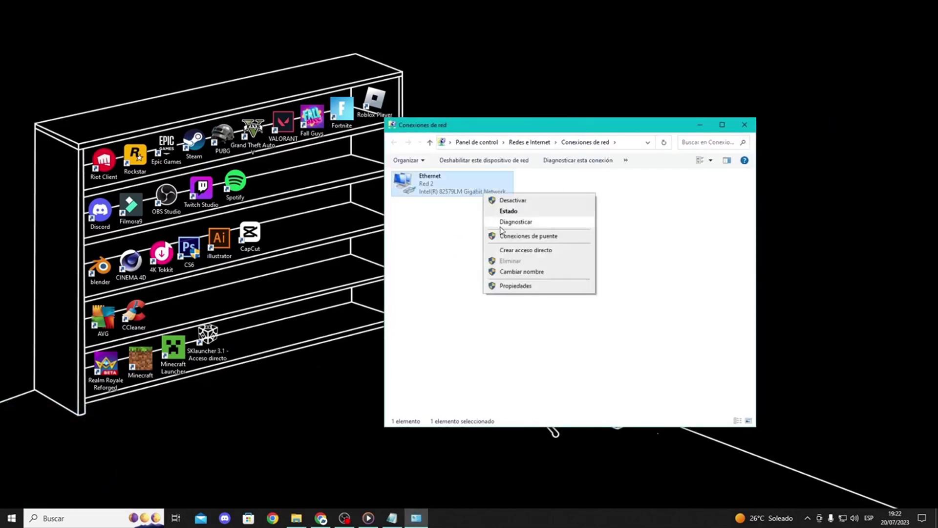
pyautogui.click(516, 285)
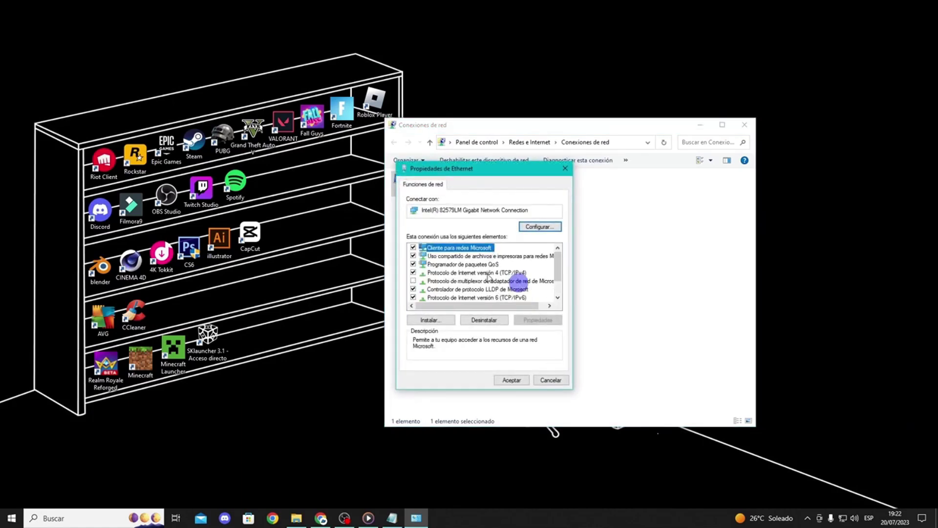
pyautogui.click(476, 274)
pyautogui.doubleClick(476, 273)
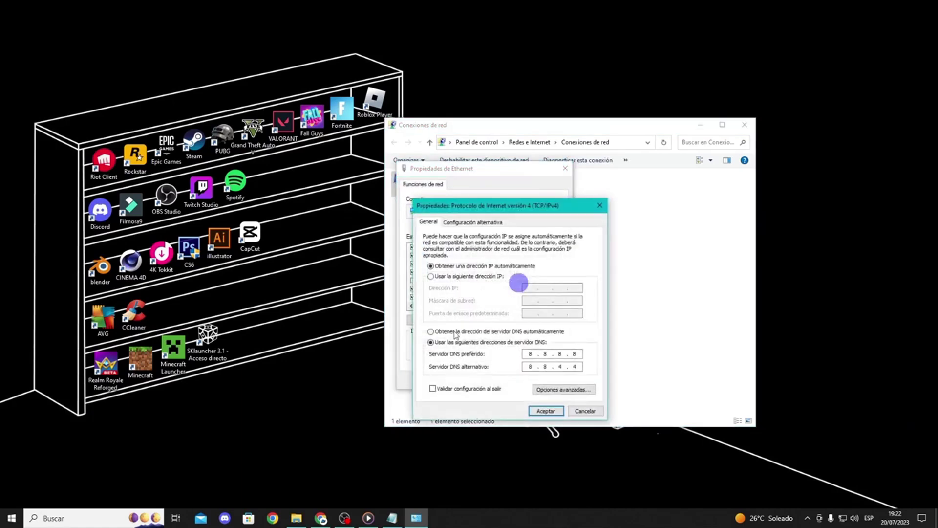
pyautogui.click(430, 331)
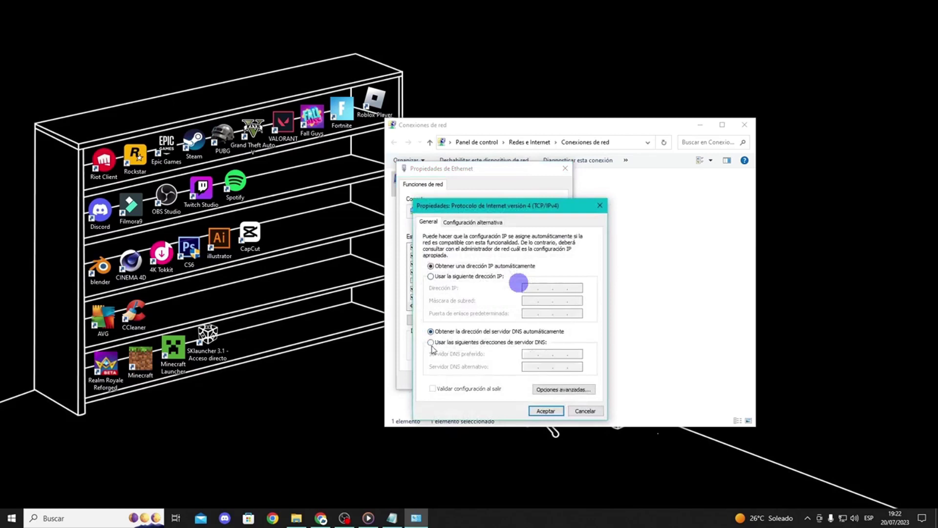
pyautogui.click(431, 342)
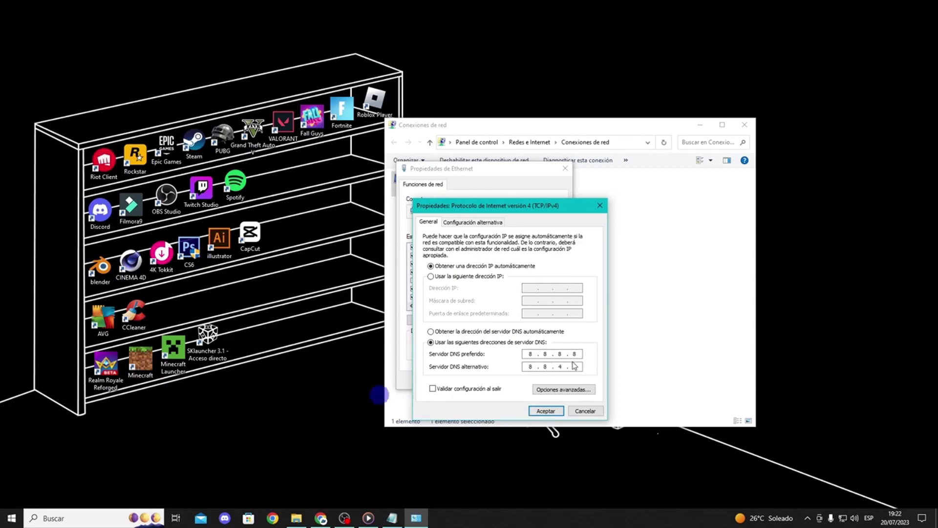
pyautogui.click(533, 411)
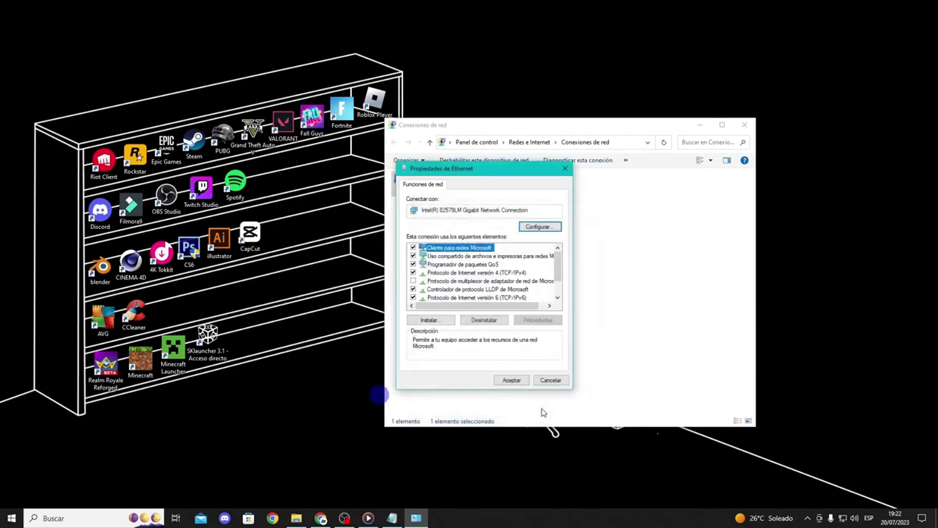
pyautogui.click(511, 380)
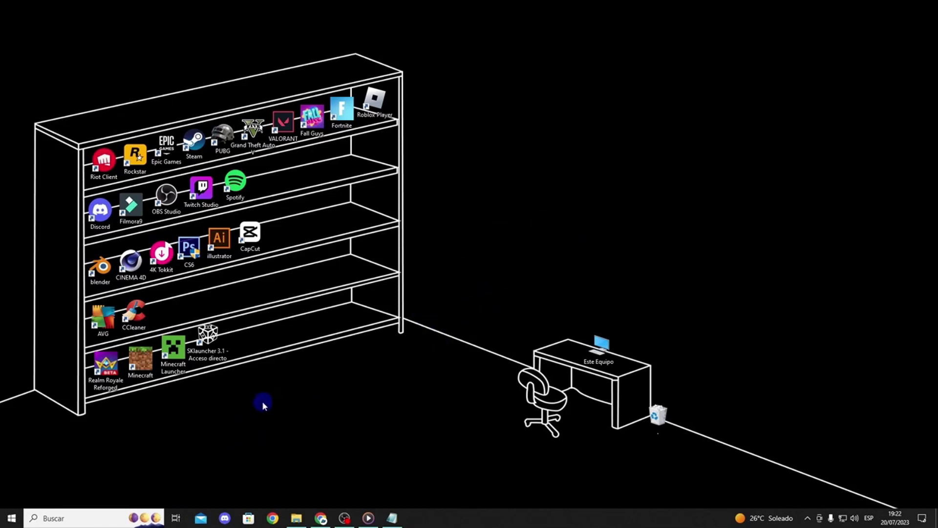
# Step: End the SearchApp.exe process from Resource Monitor's network activity list
pyautogui.click(81, 517)
pyautogui.write('monitor')
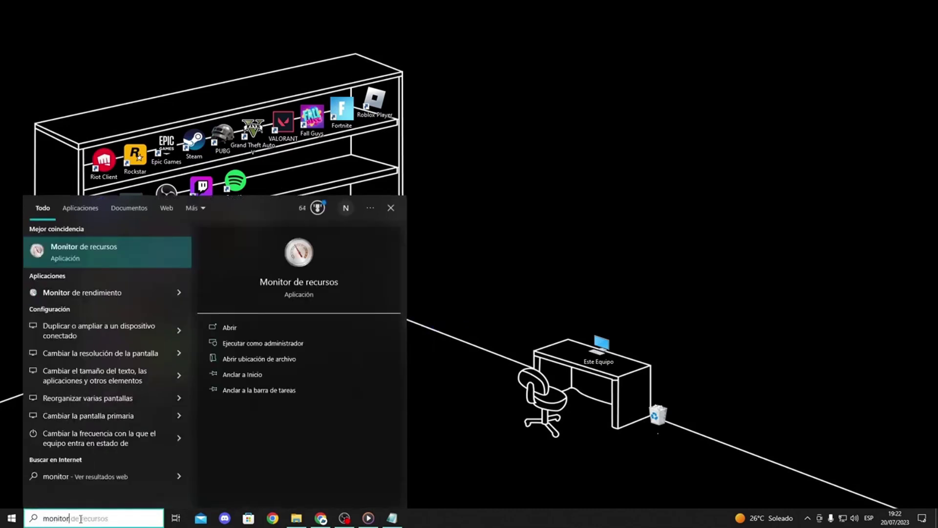
pyautogui.click(229, 328)
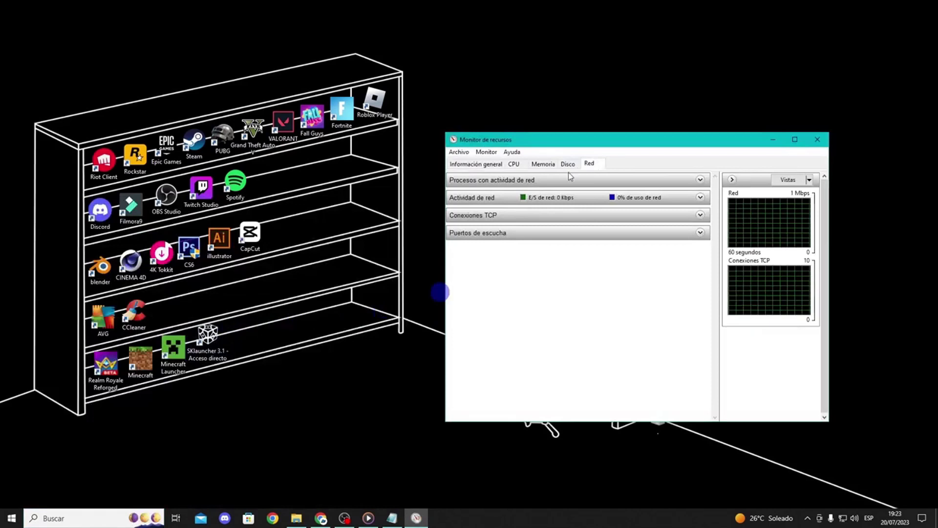
pyautogui.click(550, 180)
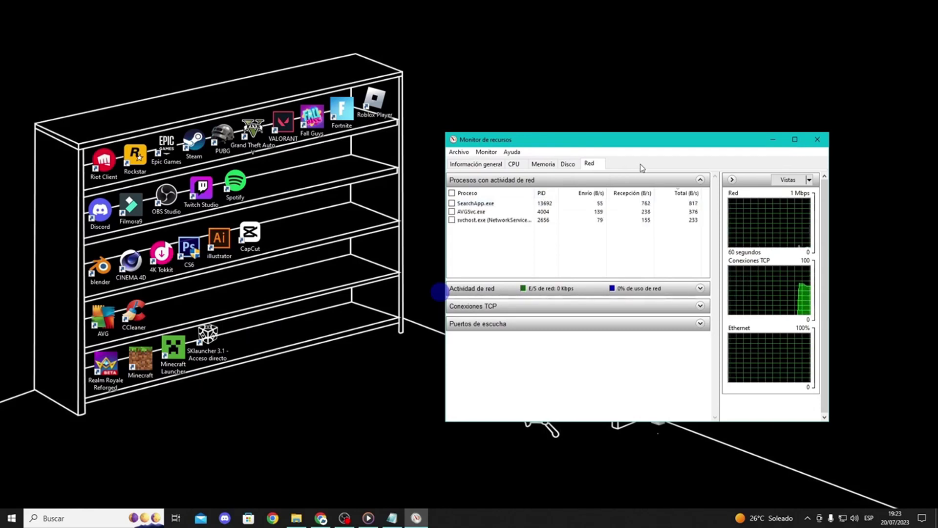
pyautogui.rightClick(497, 204)
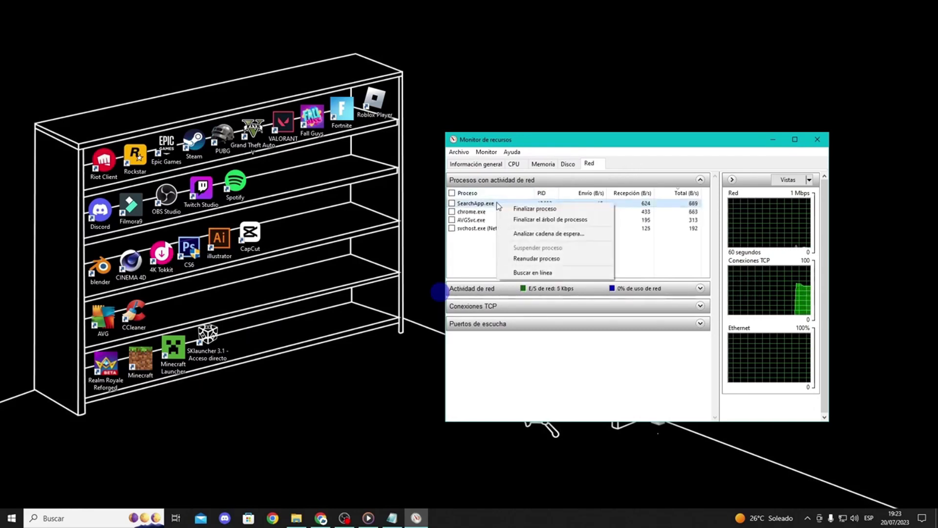
pyautogui.click(520, 210)
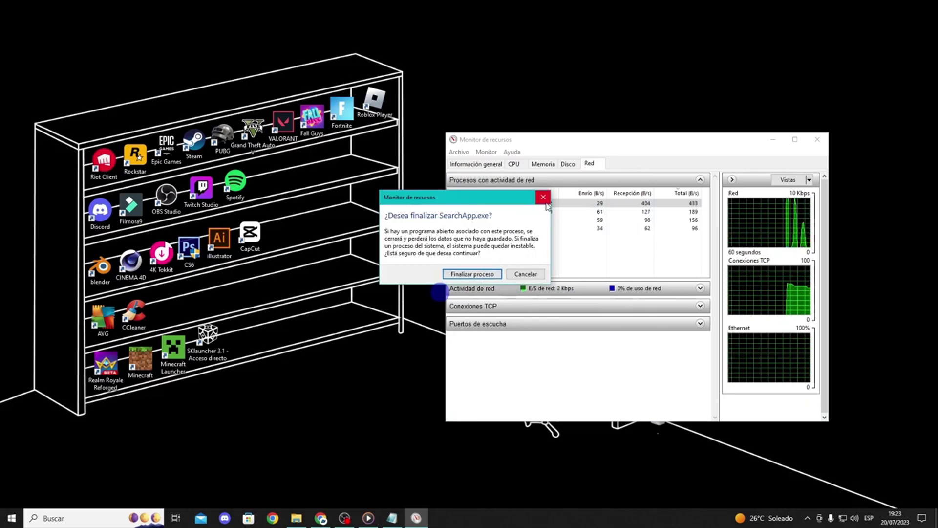
pyautogui.click(494, 273)
pyautogui.click(817, 140)
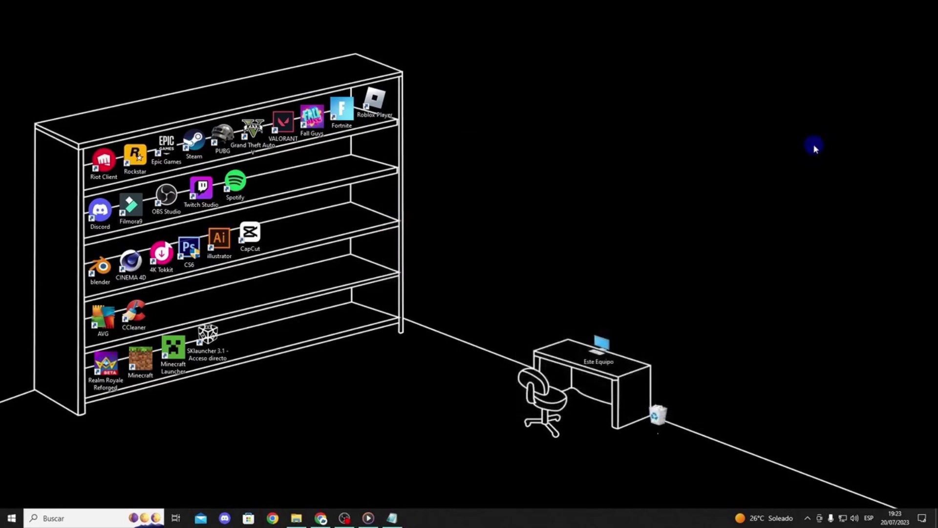